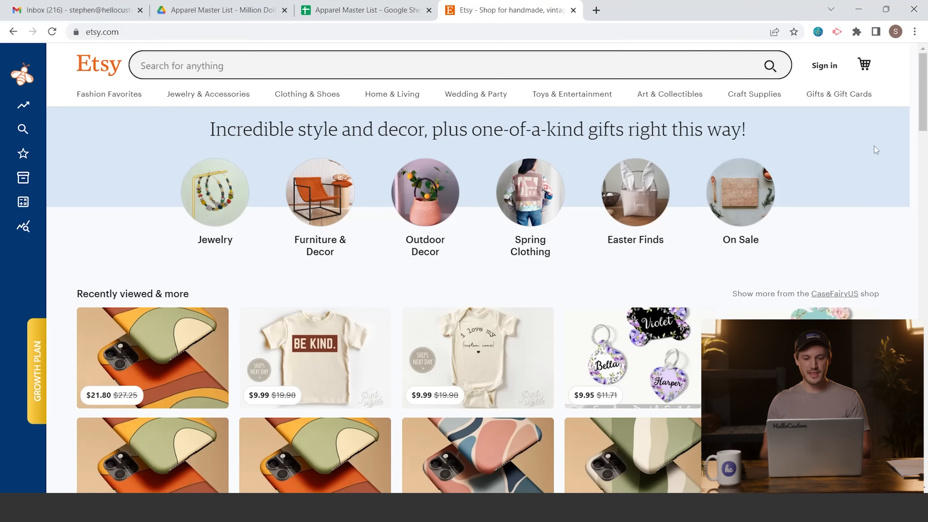
Step: Search Etsy for "mom shirt"
click(202, 66)
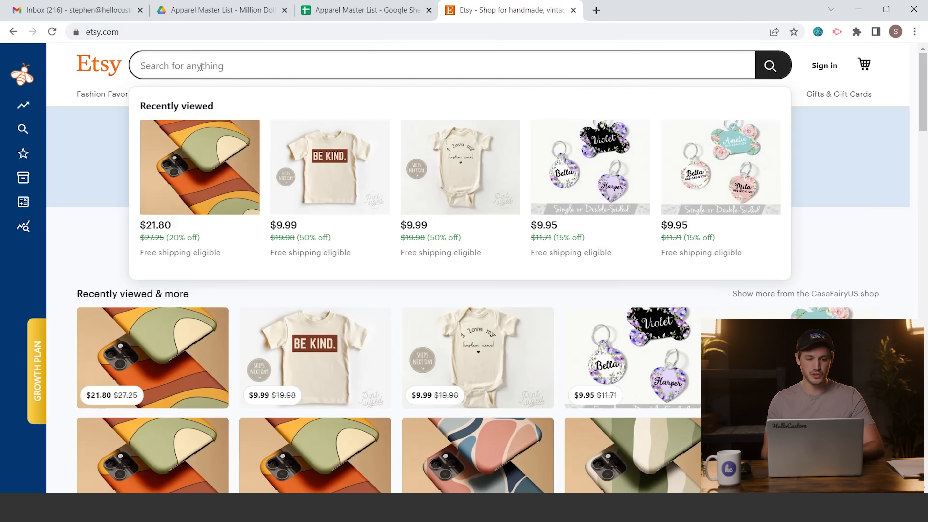
text(mom)
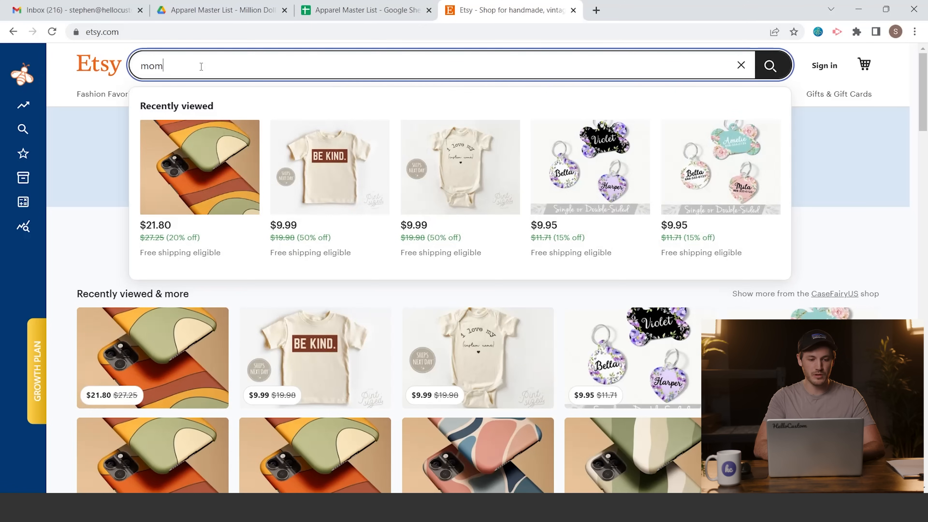
text( shirt)
key(Return)
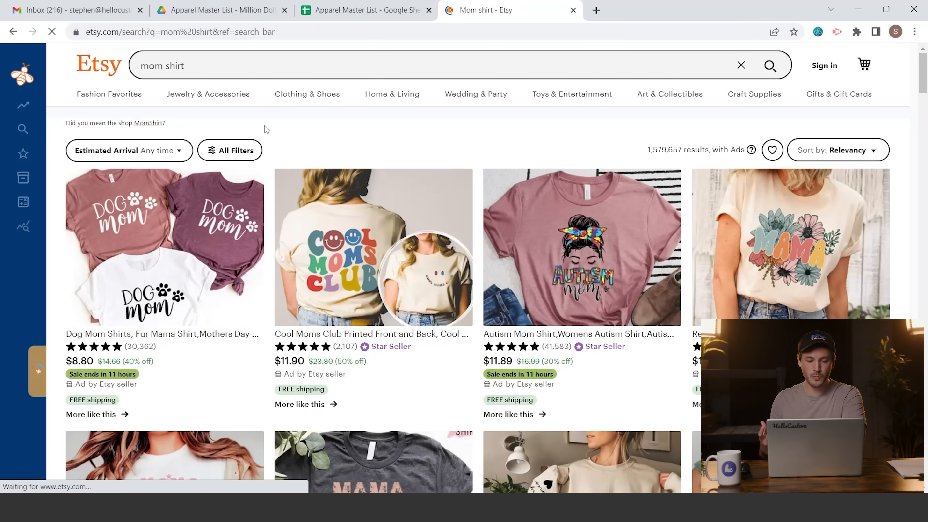
Step: Open the "Mama. Mommy. Mom. Bruh." shirt listing from the results and go to its seller's shop, CustomTrendyShirts
scroll(329, 133, down, 3)
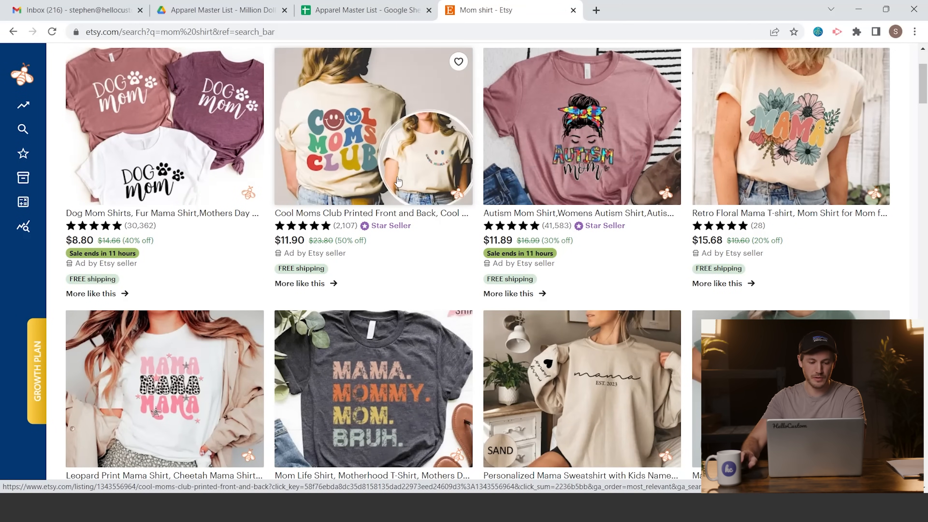
scroll(429, 284, down, 3)
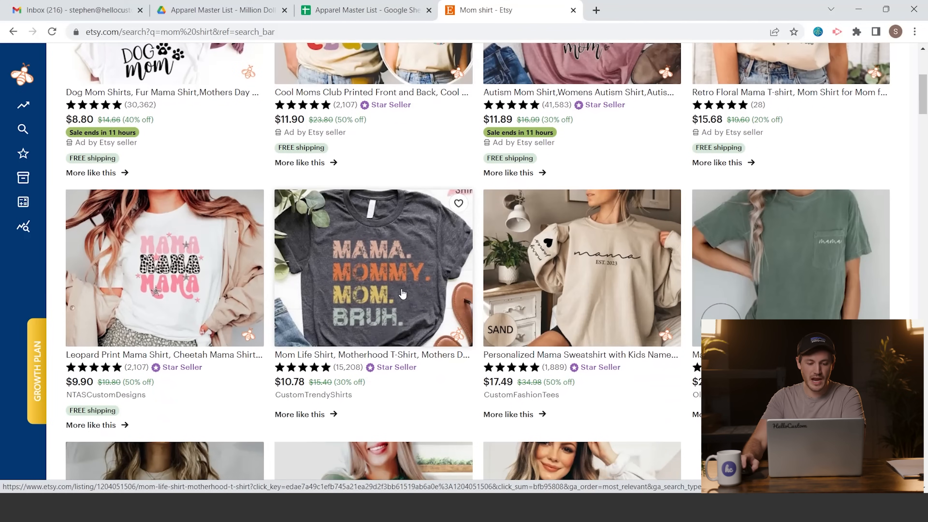
click(380, 278)
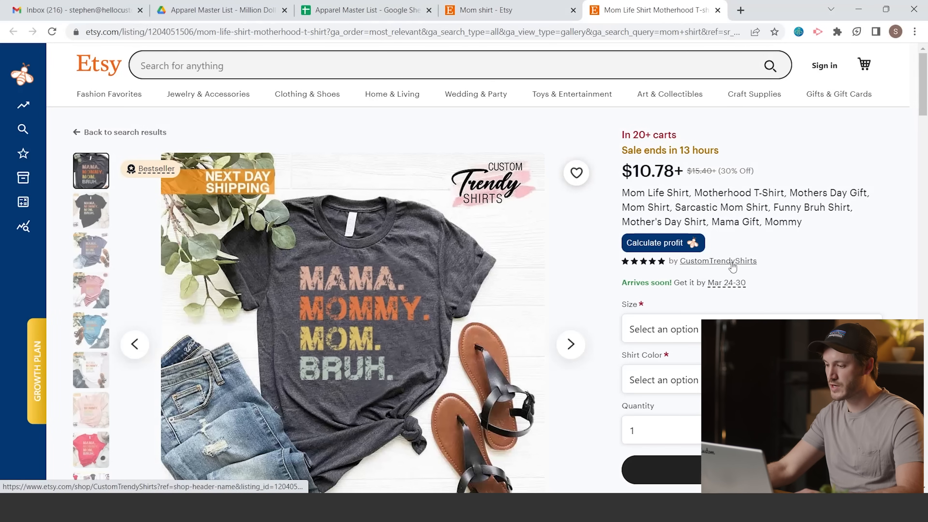
click(734, 267)
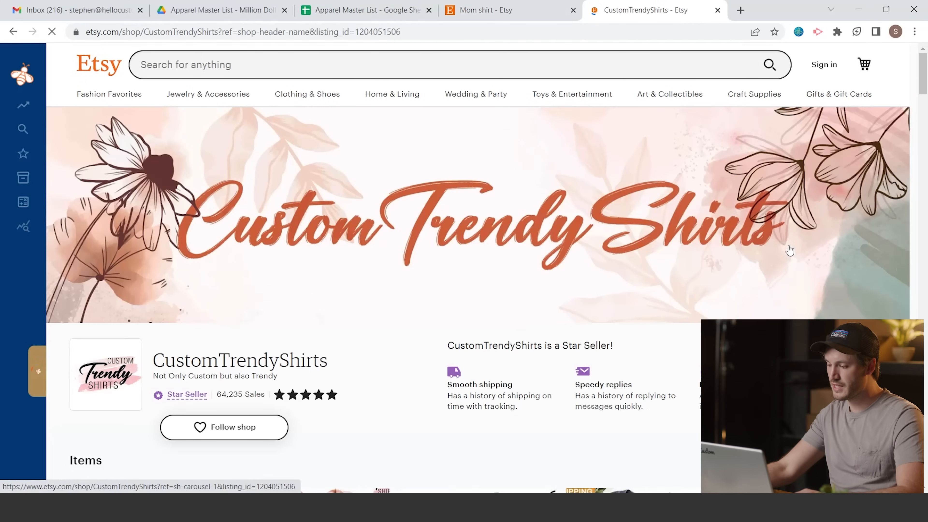
Step: Go to the last page of the shop's reviews and examine the dates of its oldest reviews
scroll(765, 241, down, 3)
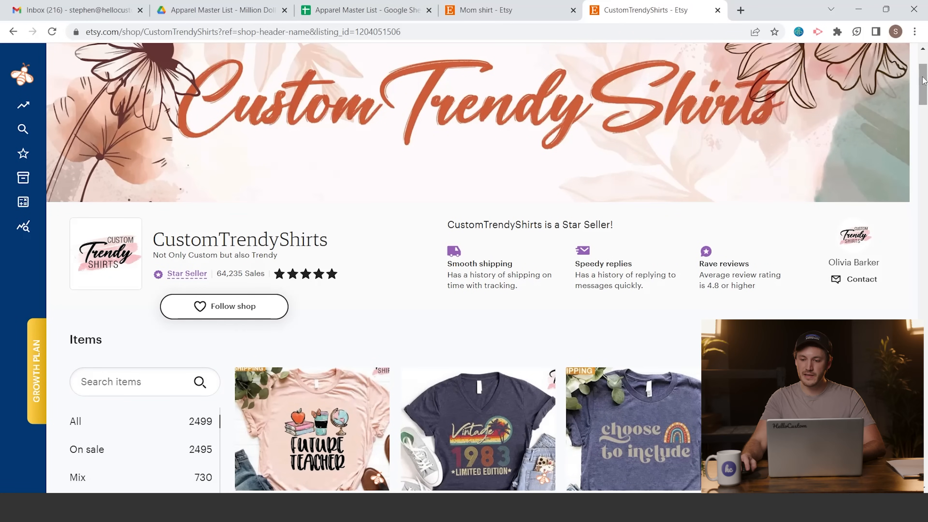
drag(924, 82, 926, 136)
scroll(819, 253, down, 20)
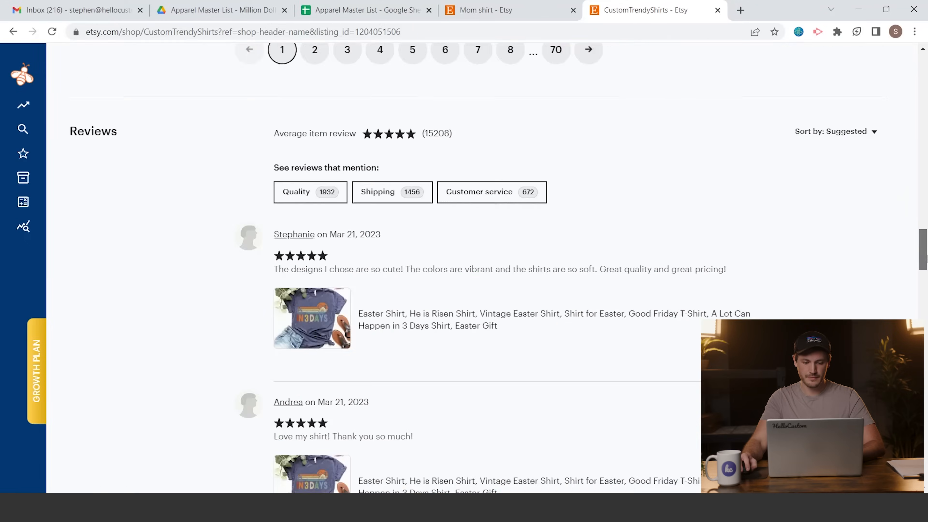
scroll(819, 253, down, 20)
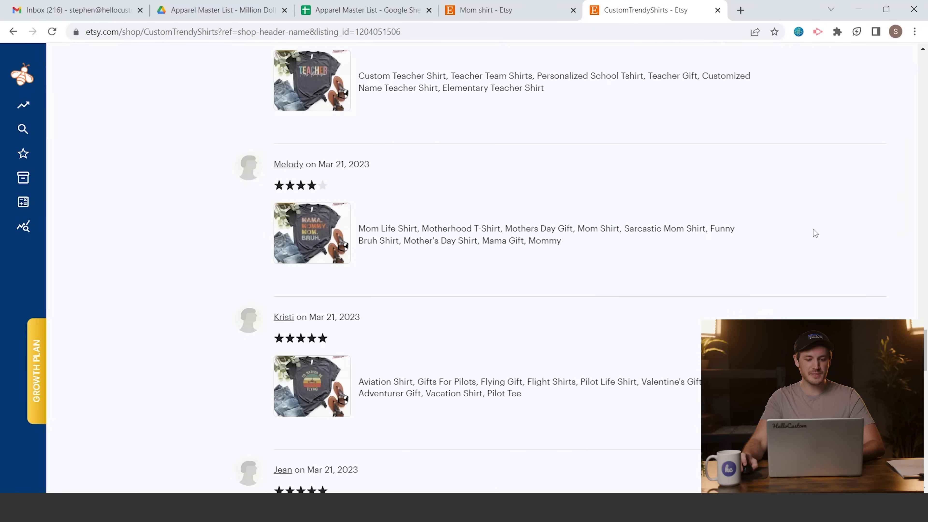
scroll(809, 233, down, 10)
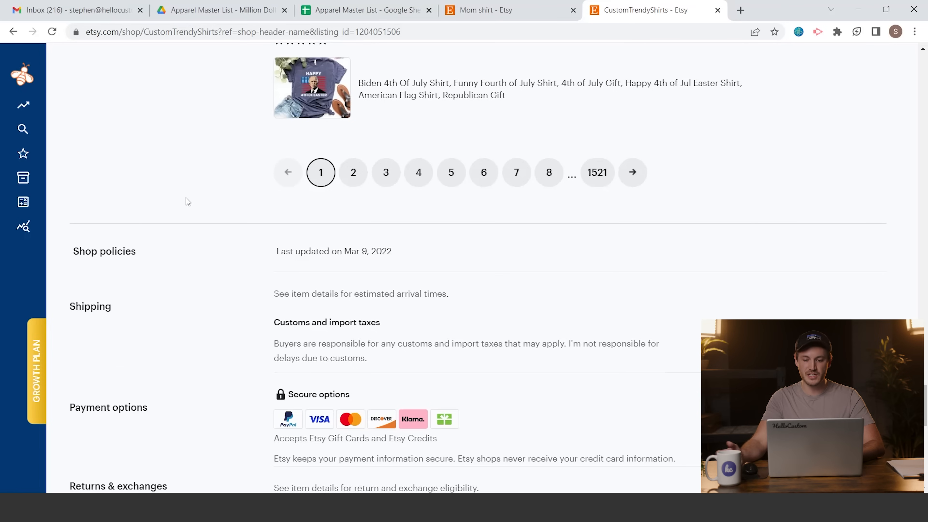
click(597, 179)
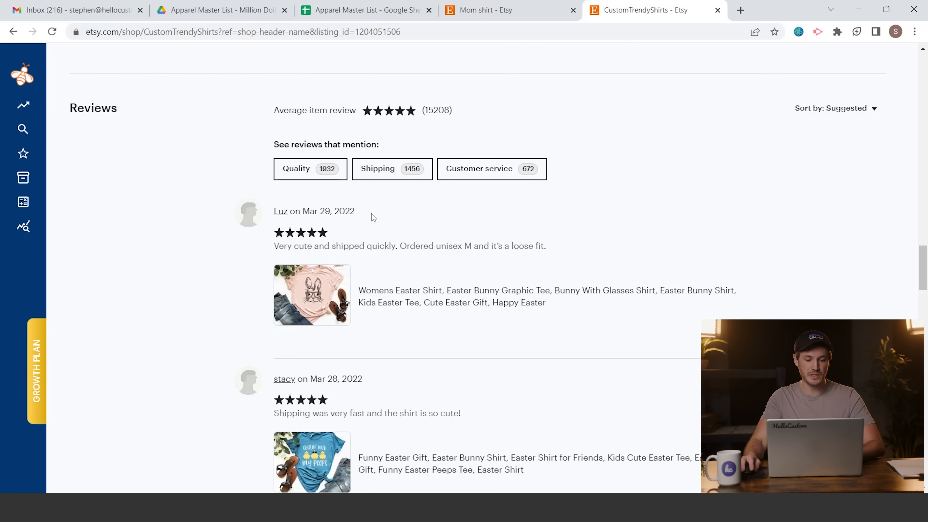
drag(924, 278, 916, 103)
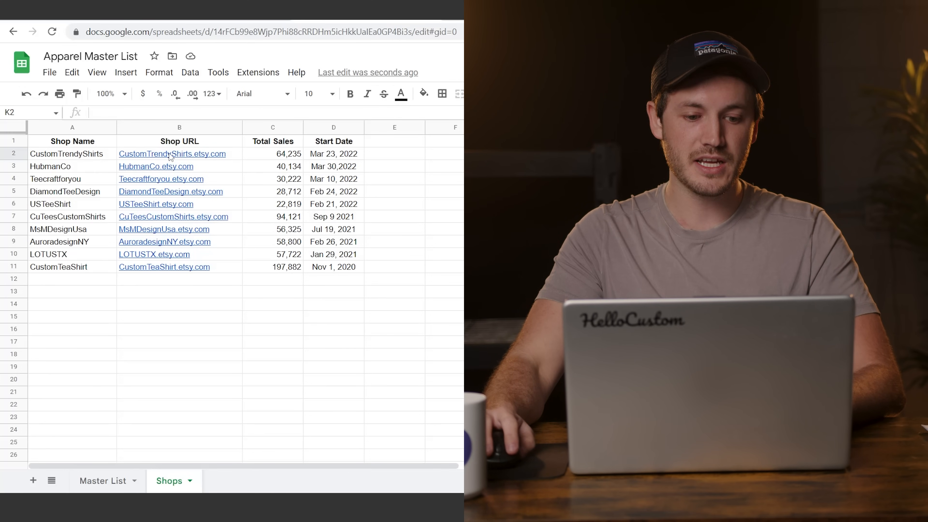
Step: Open the CustomTrendyShirts shop page from its URL in the Shops sheet of the Apparel Master List
click(190, 154)
click(190, 173)
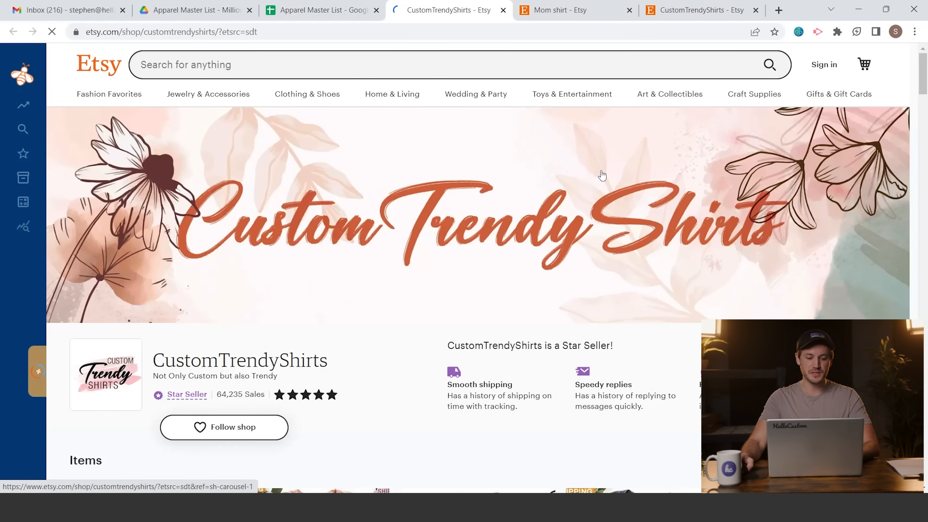
scroll(601, 174, down, 3)
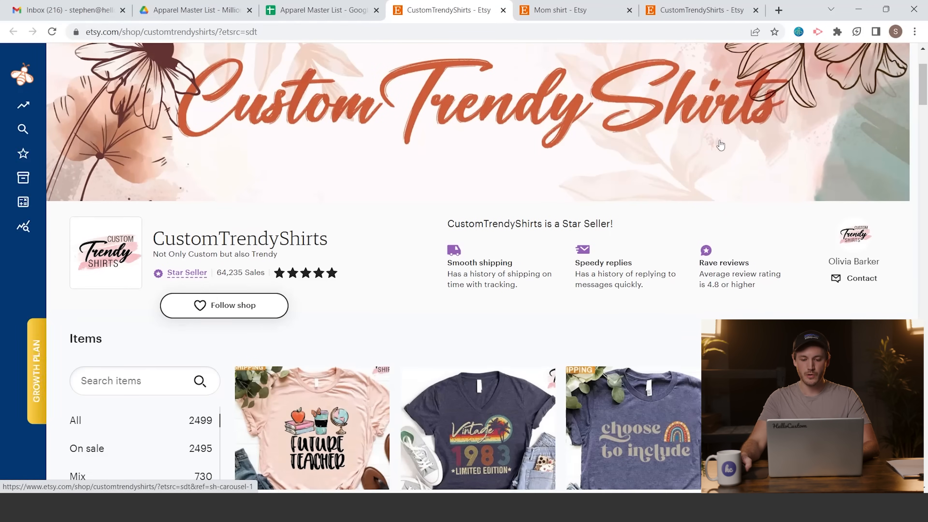
scroll(718, 145, down, 3)
Step: Run EverBee Product Analytics on all of the shop's listings and export the results
mouse_move(20, 77)
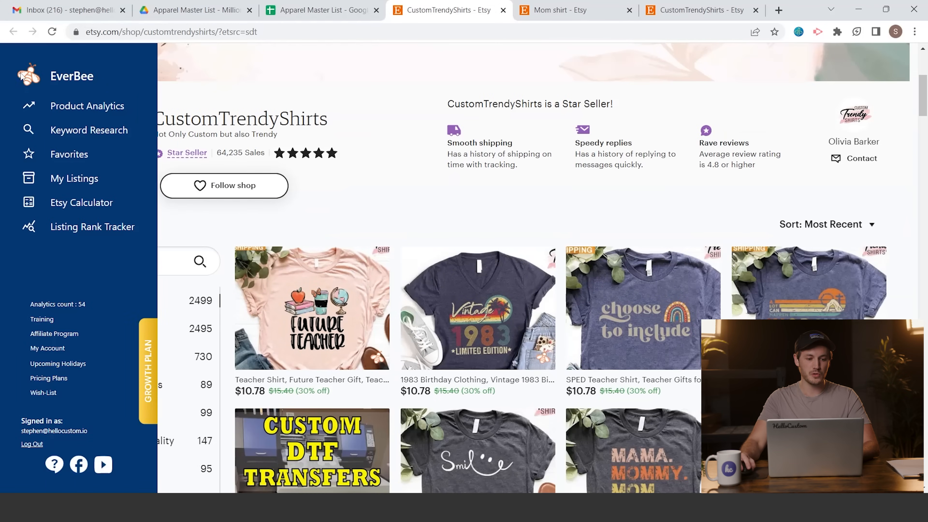
click(65, 107)
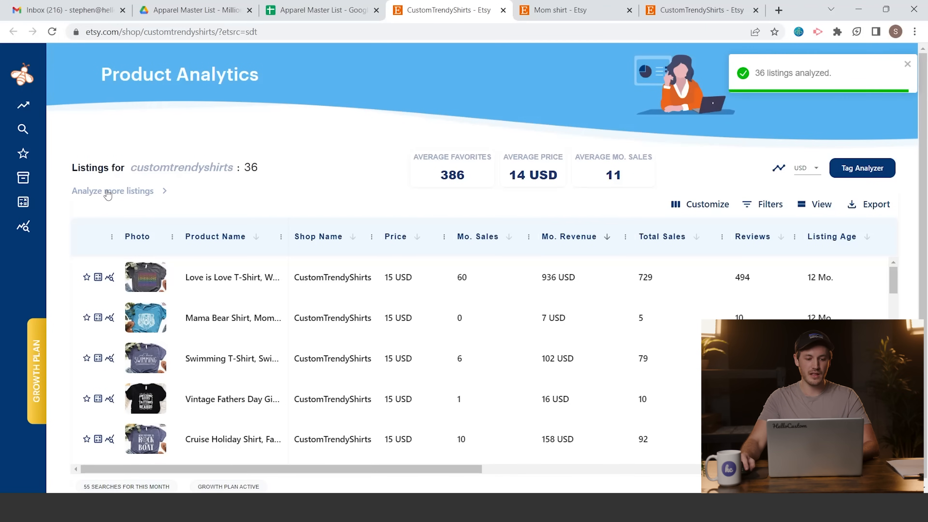
click(107, 192)
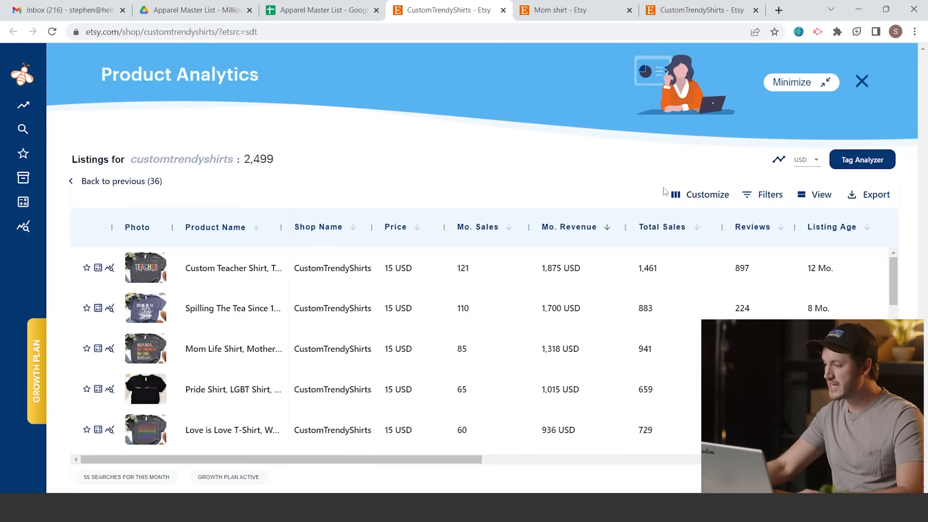
click(876, 198)
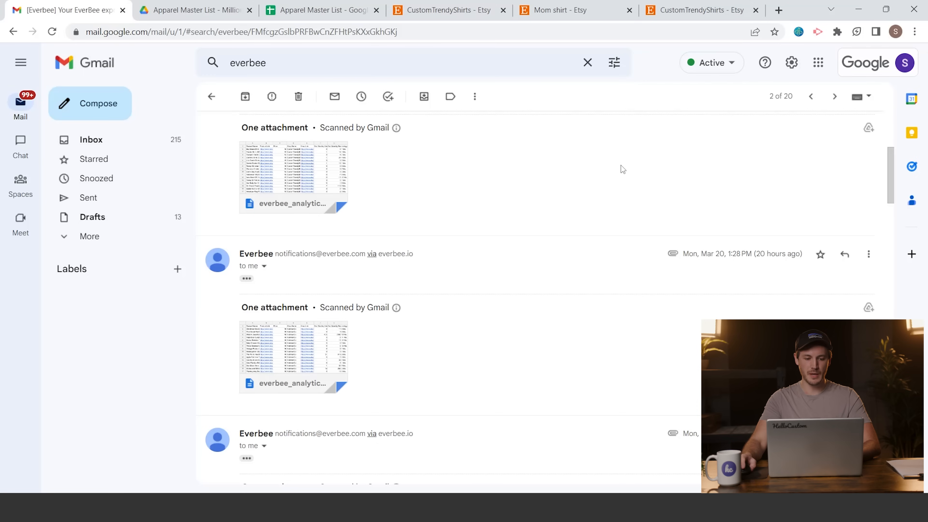
Step: In Gmail, open the everbee_analytics.csv attachment of the Everbee export e-mail with Google Sheets
scroll(486, 154, down, 5)
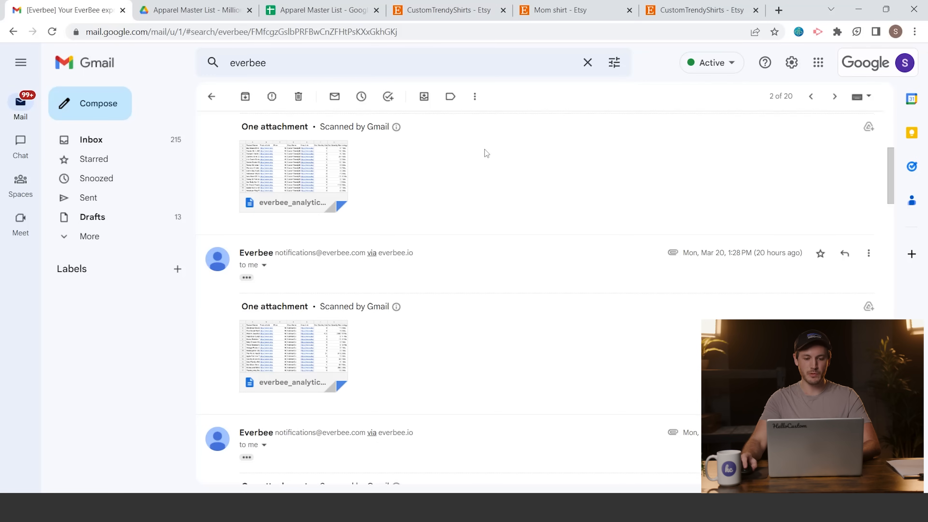
scroll(526, 198, up, 4)
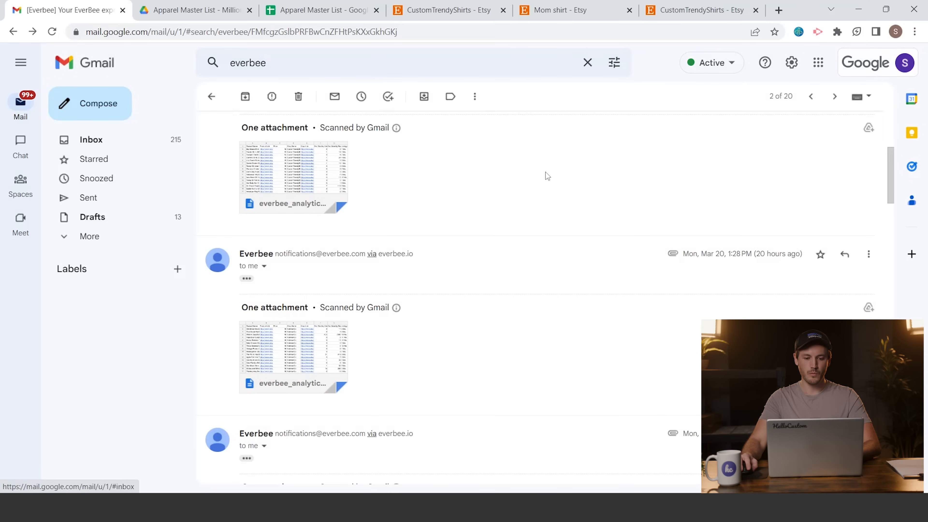
click(327, 166)
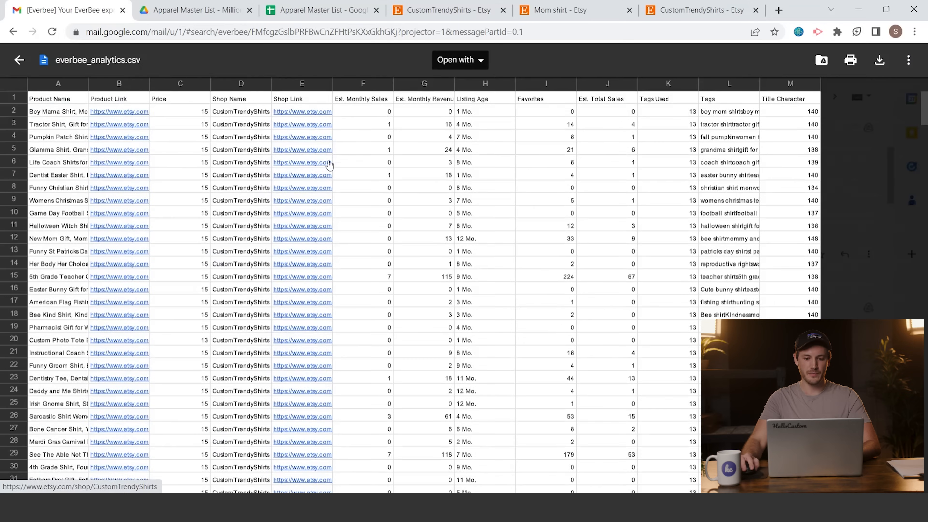
click(458, 60)
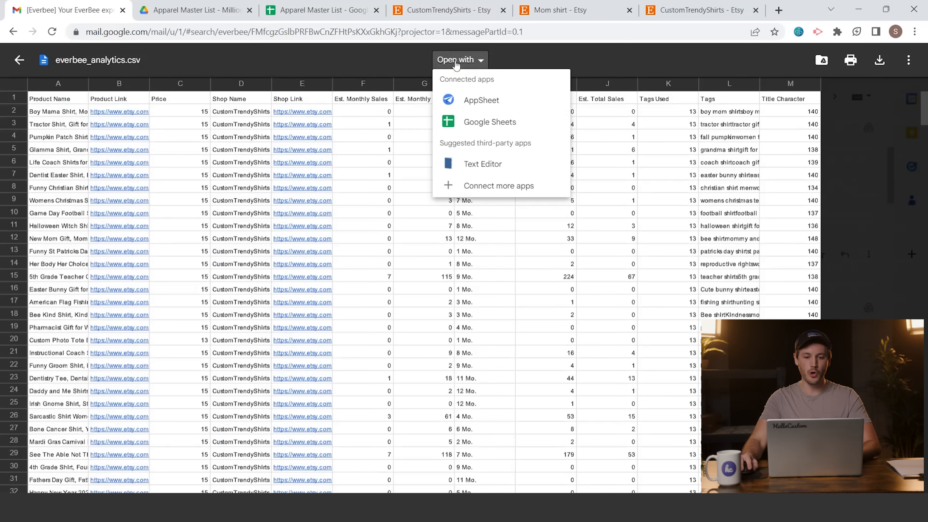
click(476, 124)
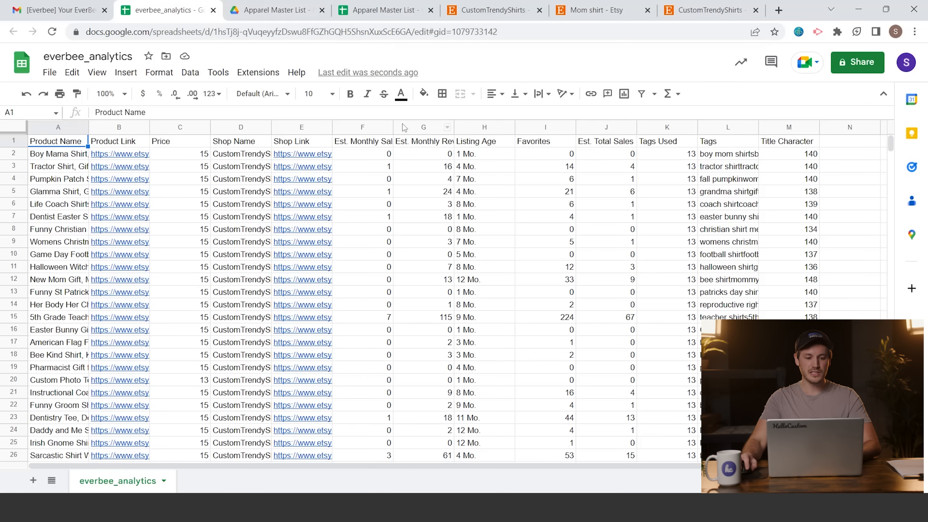
Step: Rename the exported spreadsheet as CustomTrendyShirts, after the name in its Shop Name column, and open its file commands
click(245, 169)
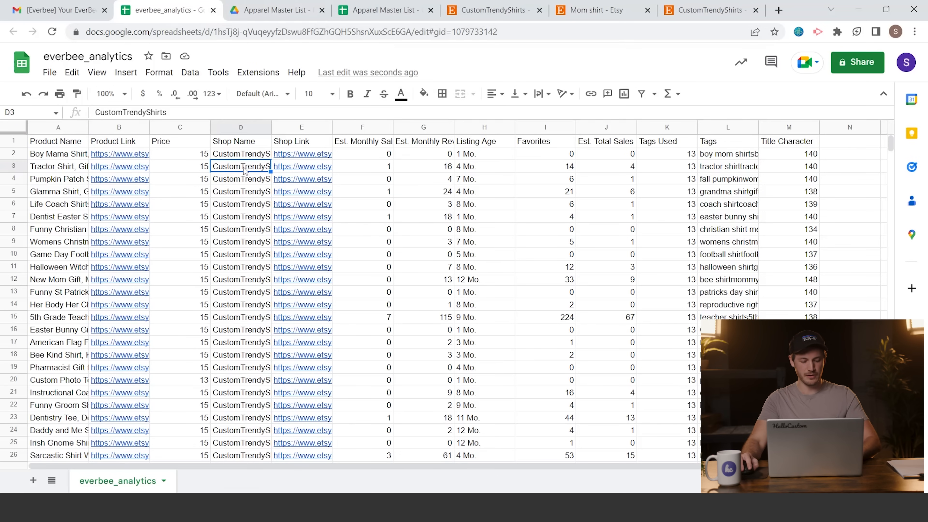
click(88, 56)
text(CustomTrendyShirts)
click(286, 231)
drag(276, 229, 179, 154)
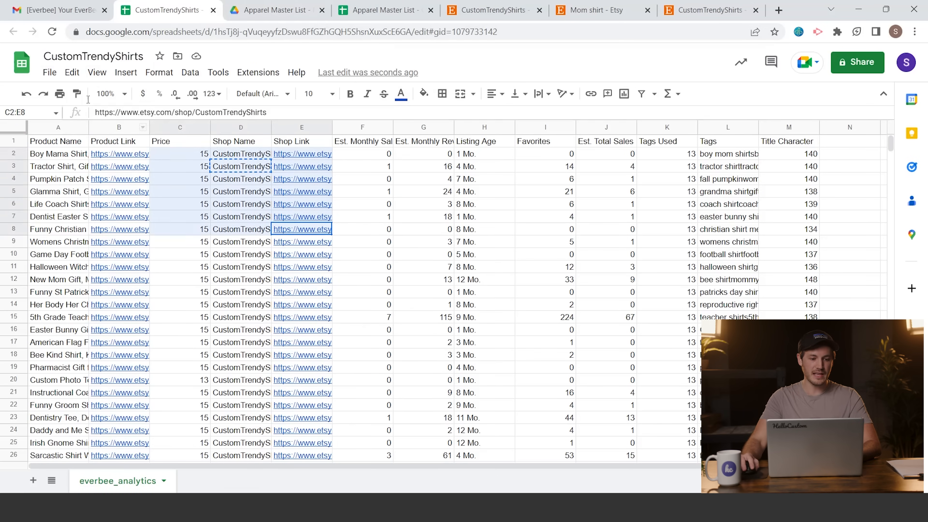
click(50, 73)
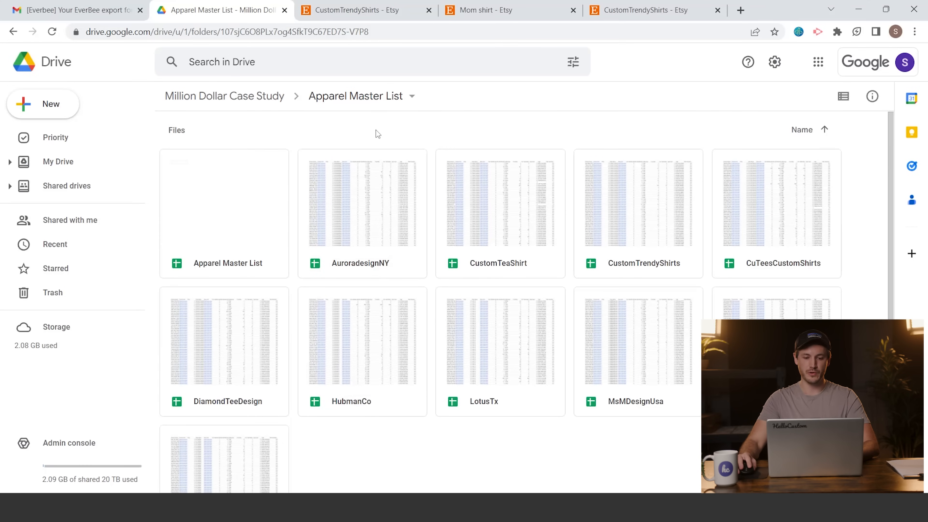
Step: Create a new Google Sheets spreadsheet in the Apparel Master List folder and name it "Master List"
scroll(411, 134, down, 2)
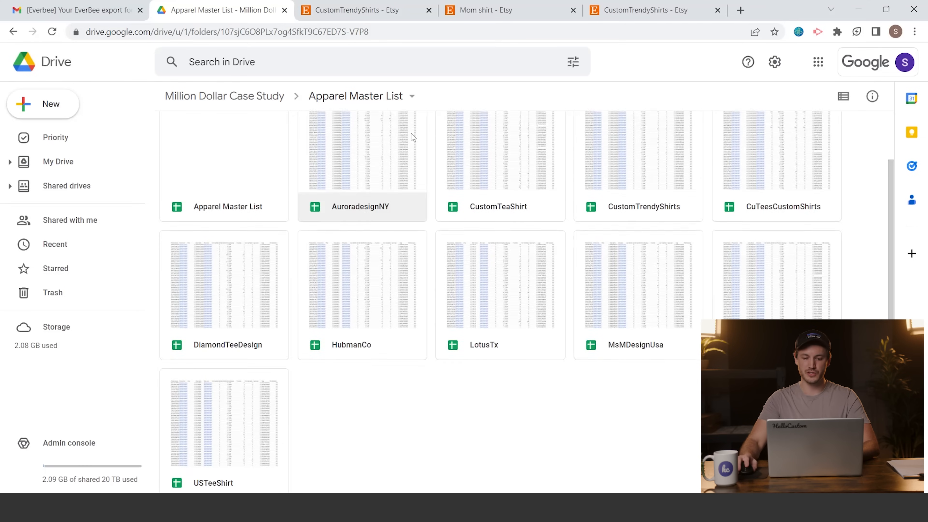
right_click(518, 406)
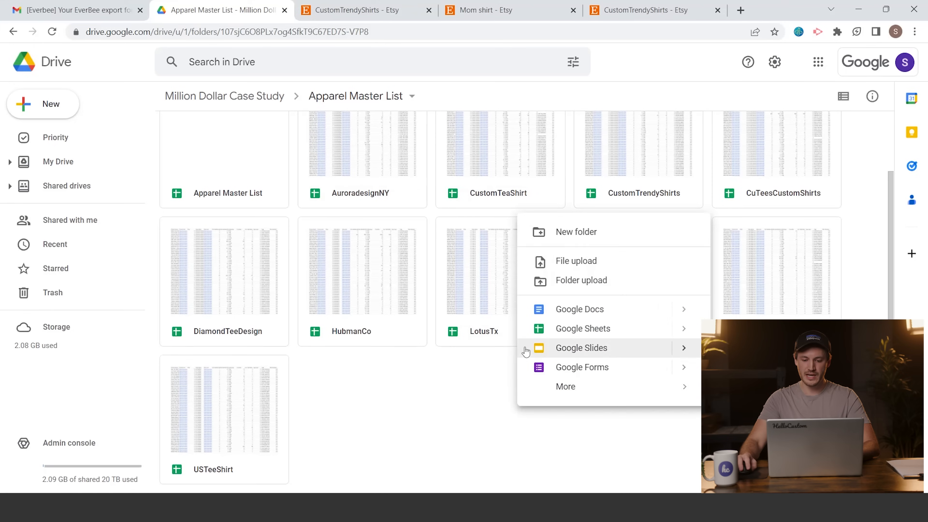
click(582, 329)
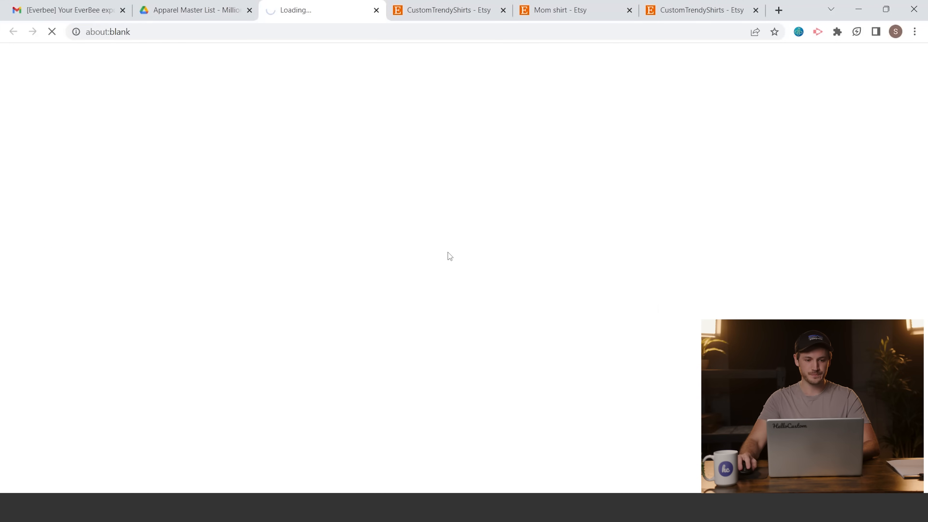
click(121, 60)
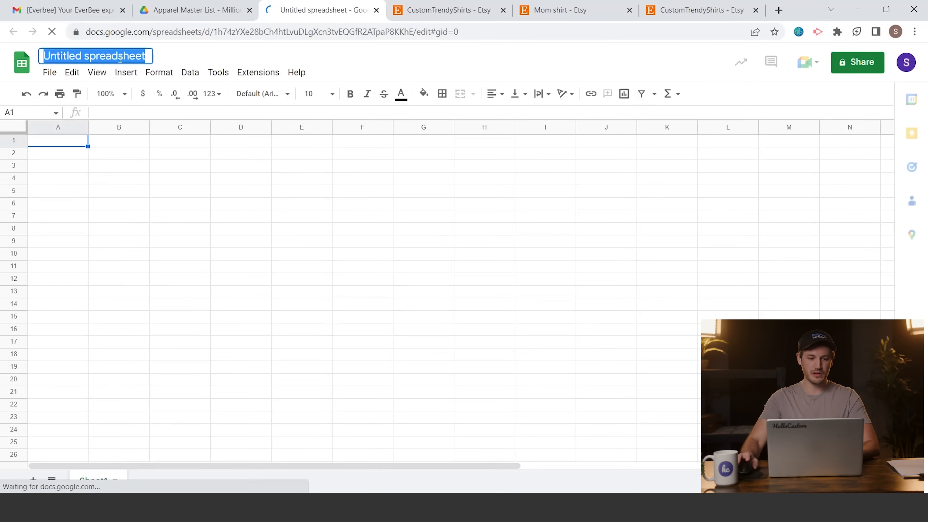
text(Ma)
text(r List)
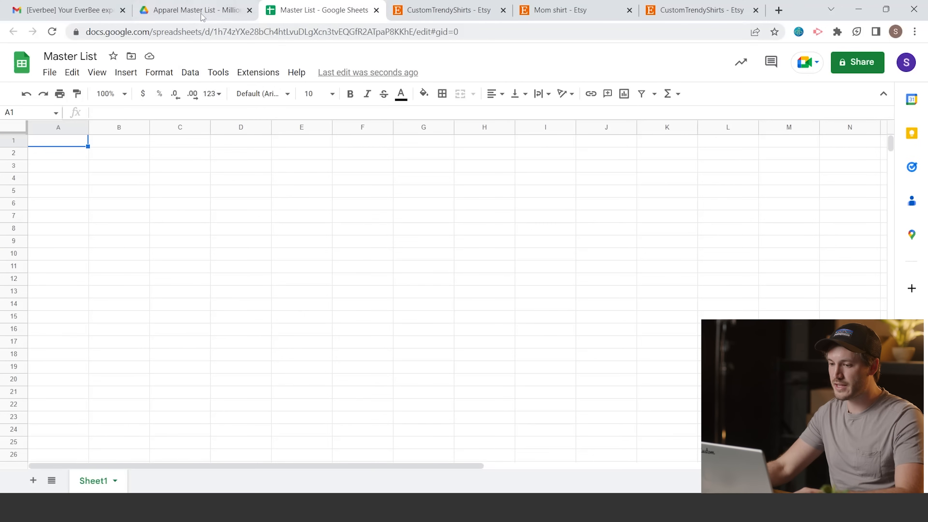
Step: Open the AuroradesignNY spreadsheet from the Apparel Master List folder in Google Drive and copy all of its data
click(194, 10)
scroll(458, 341, up, 2)
click(372, 238)
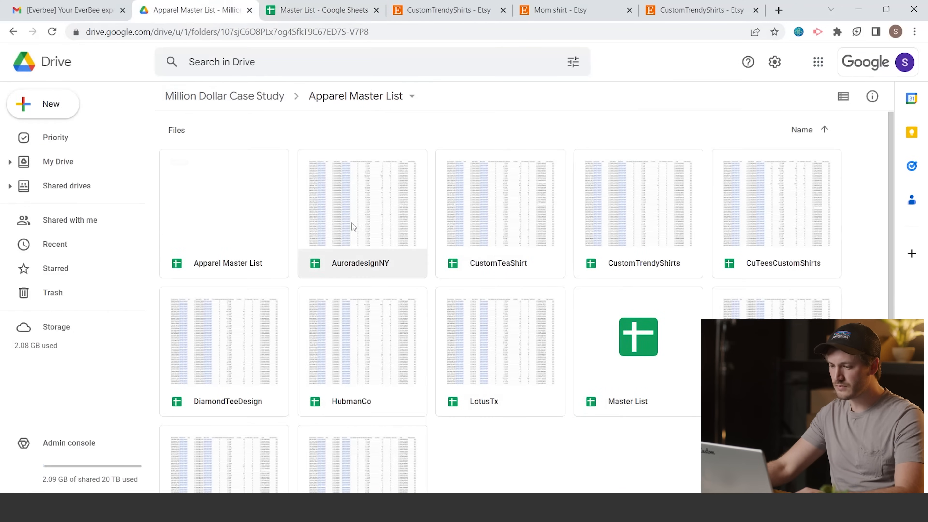
double_click(354, 199)
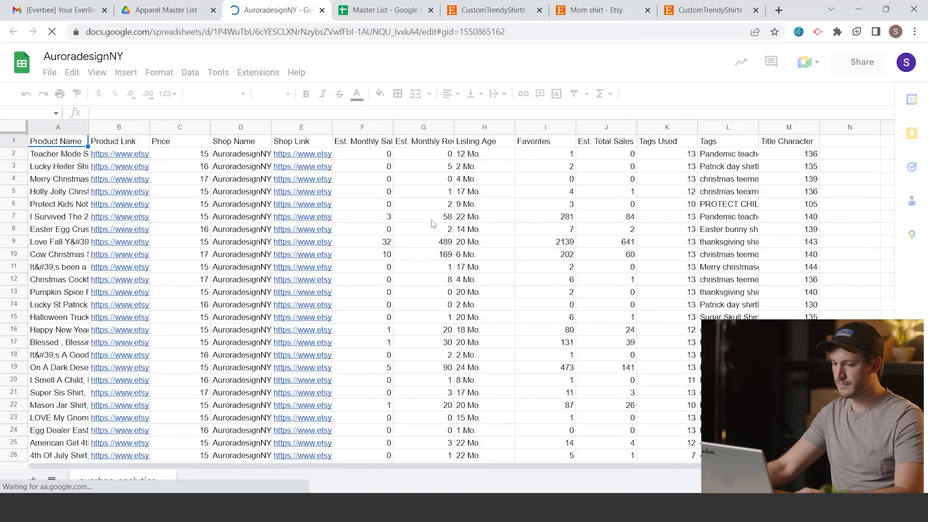
click(431, 220)
key(ctrl+a)
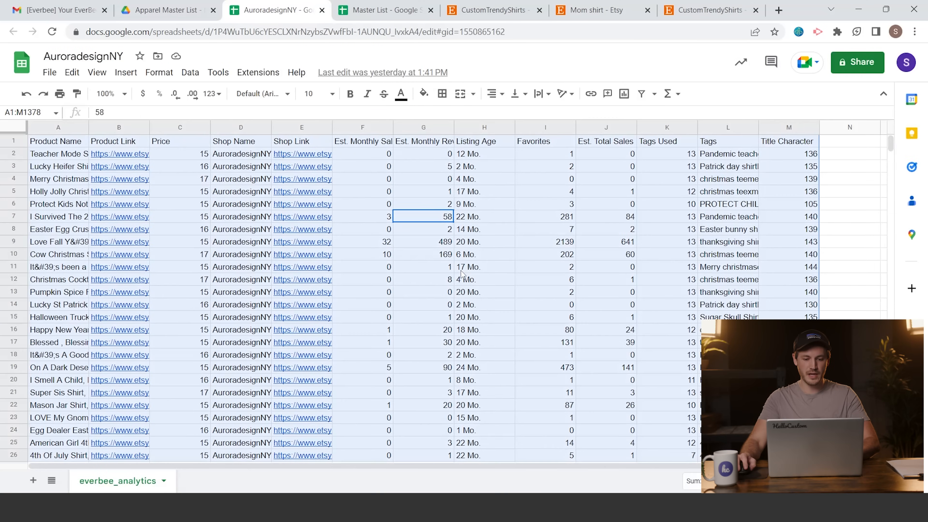
key(ctrl+c)
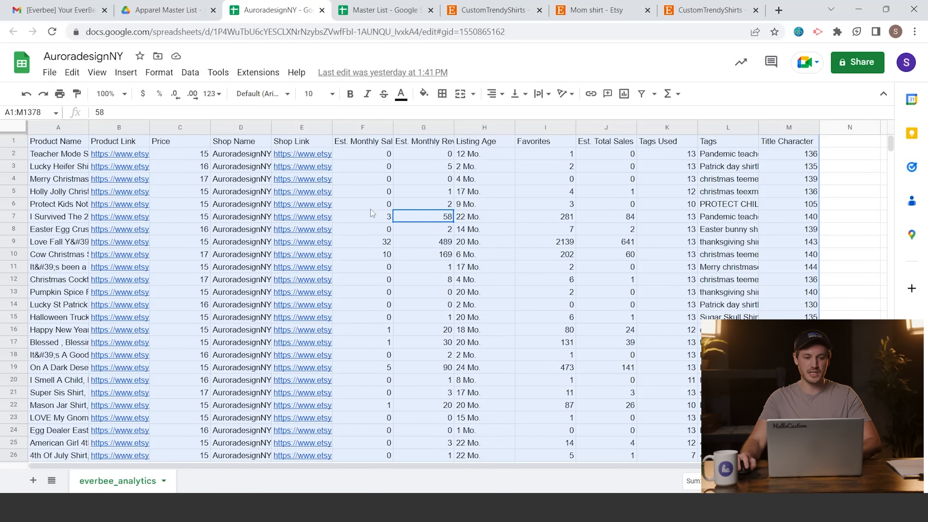
Step: Paste the copied AuroradesignNY data into the Master List from cell A1 and add 10 more rows at the bottom
click(386, 12)
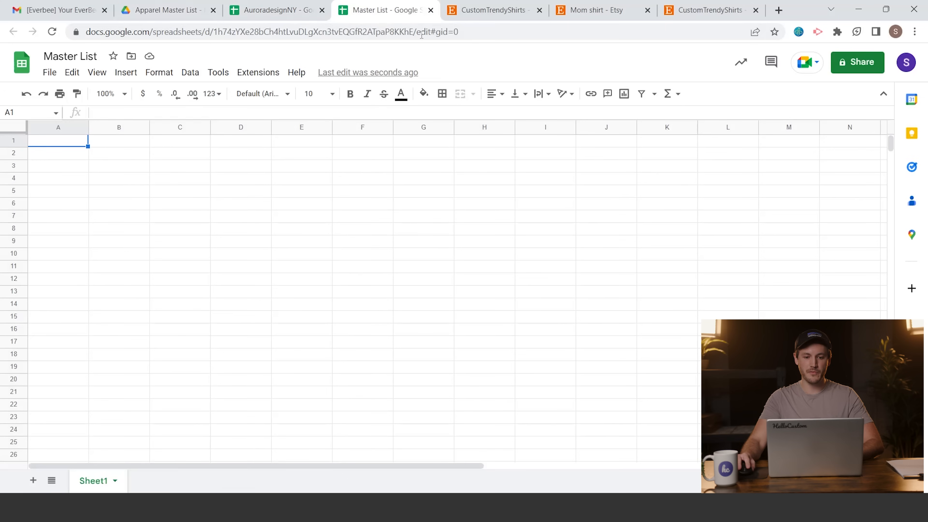
click(142, 218)
click(71, 144)
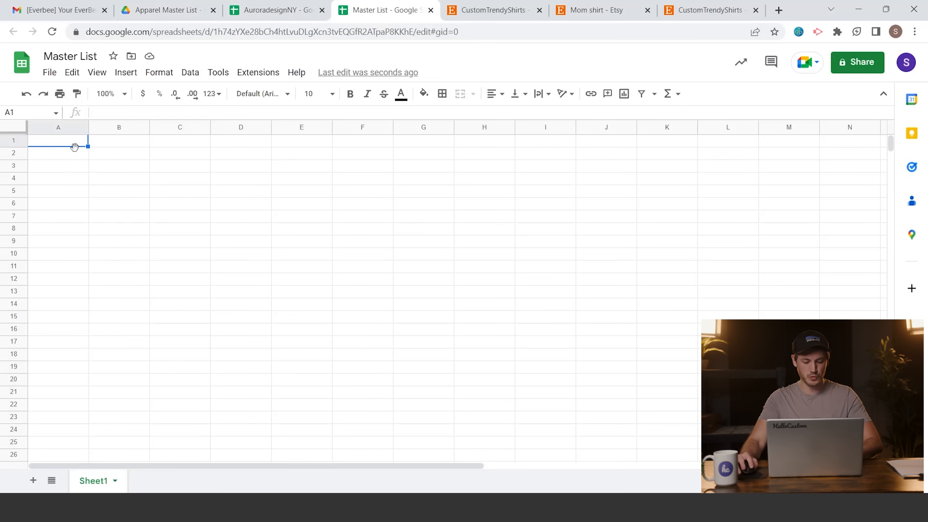
key(ctrl+v)
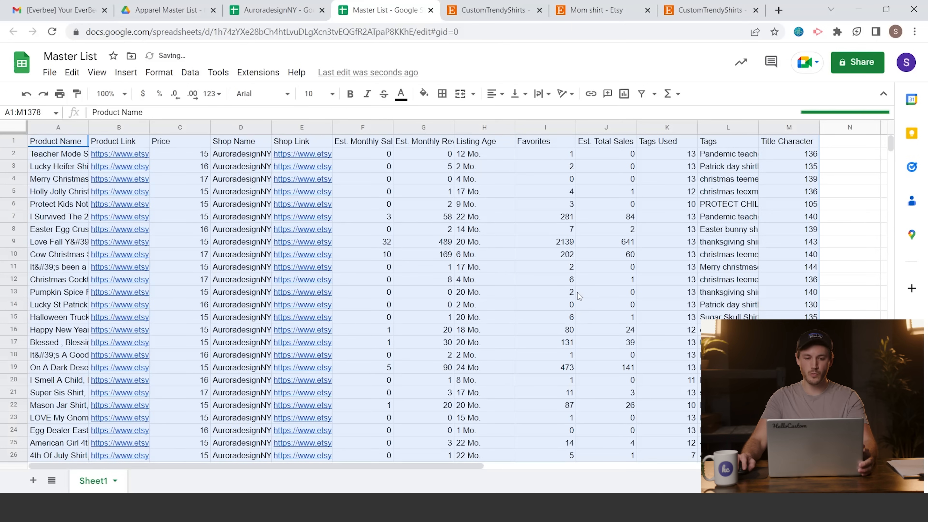
click(578, 293)
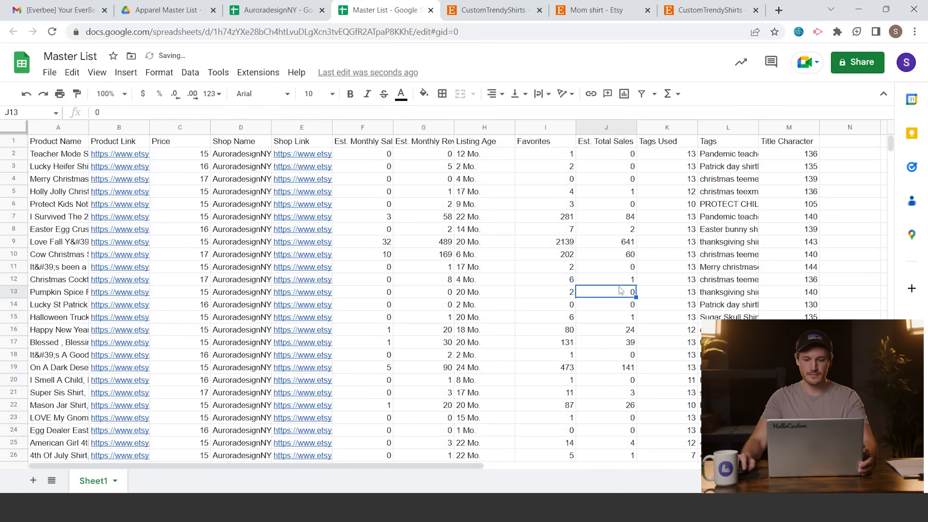
drag(892, 152, 892, 457)
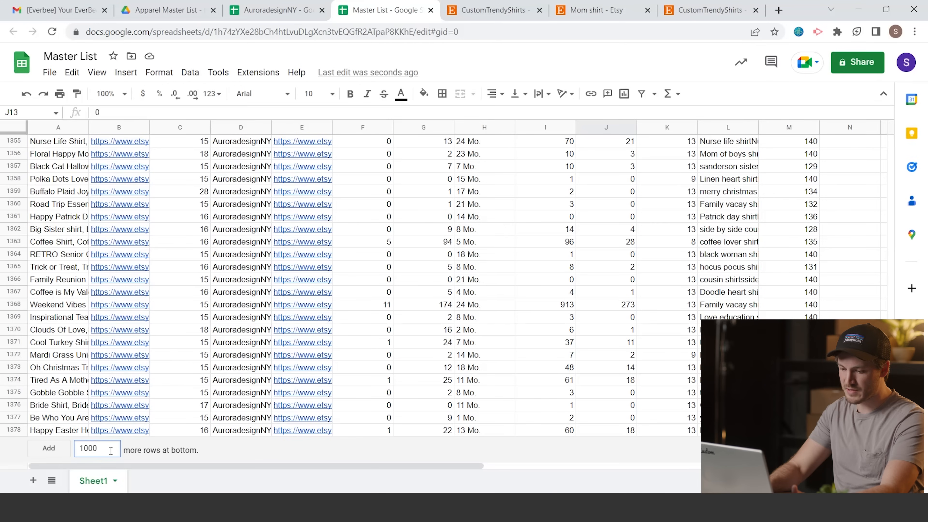
key(Return)
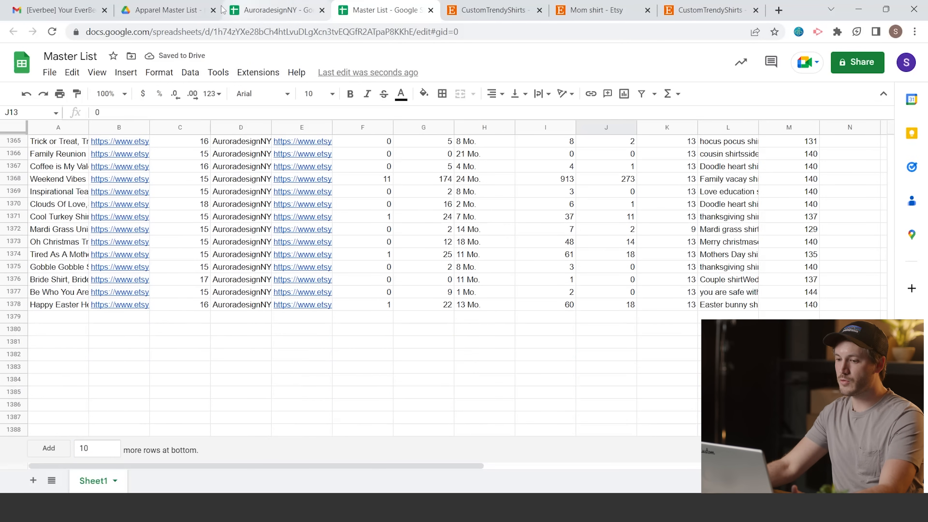
Step: Open the CustomTeaShirt spreadsheet from the Apparel Master List folder in Google Drive and copy all of its data
click(146, 10)
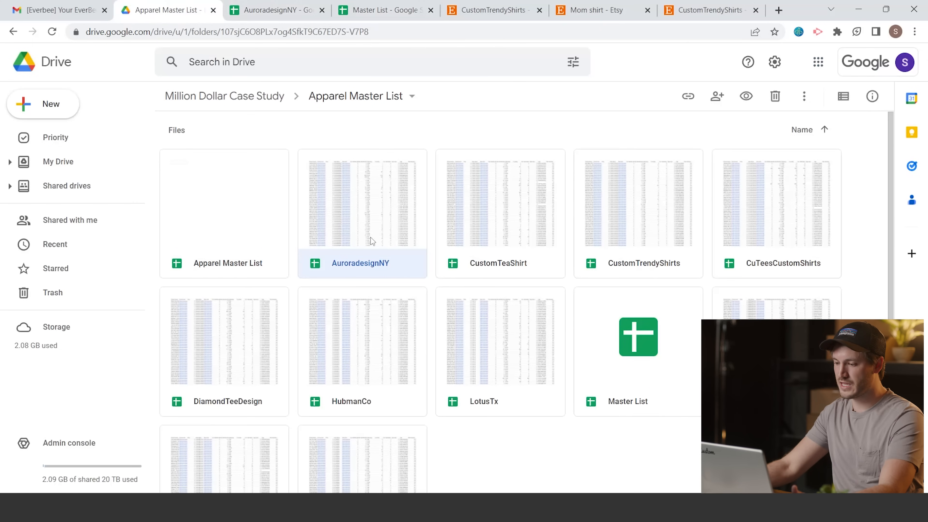
double_click(503, 213)
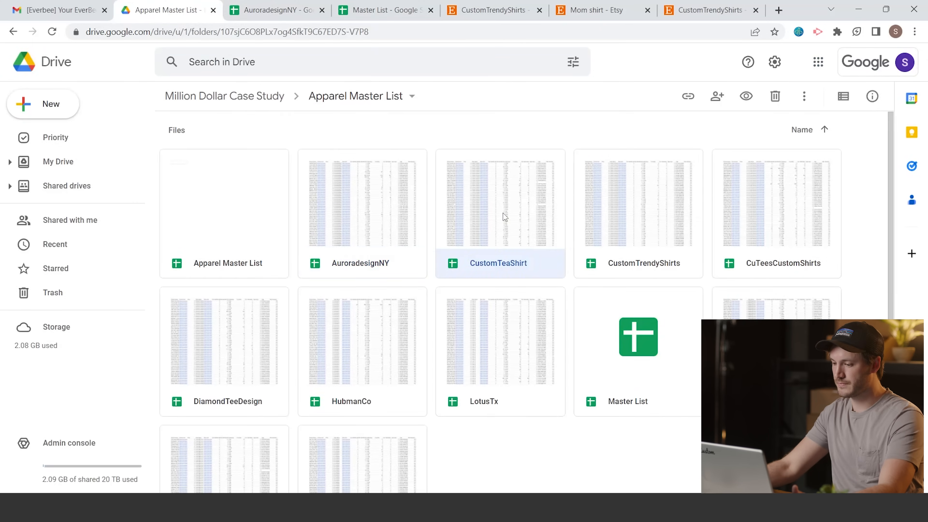
click(358, 244)
key(ctrl+a)
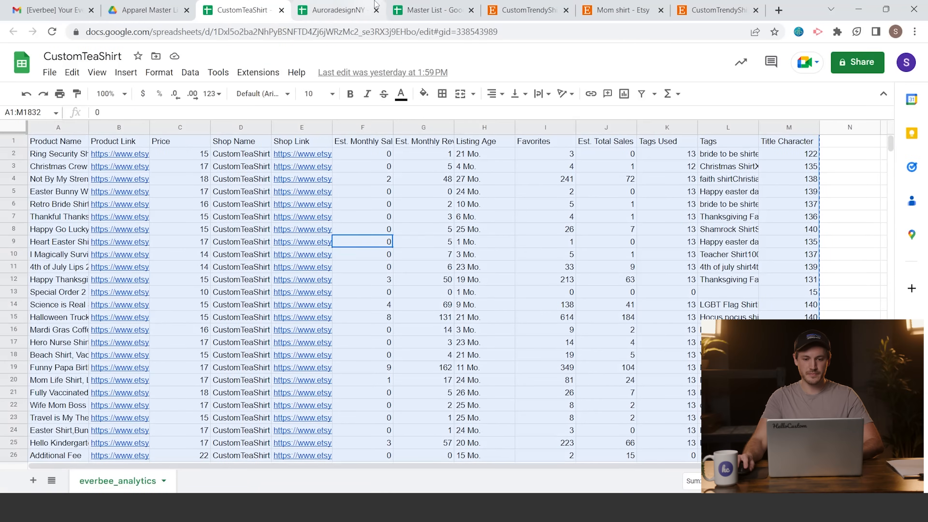
Step: Paste the copied CustomTeaShirt data into the Master List below the AuroradesignNY listings, starting at cell A1379
click(369, 11)
click(417, 13)
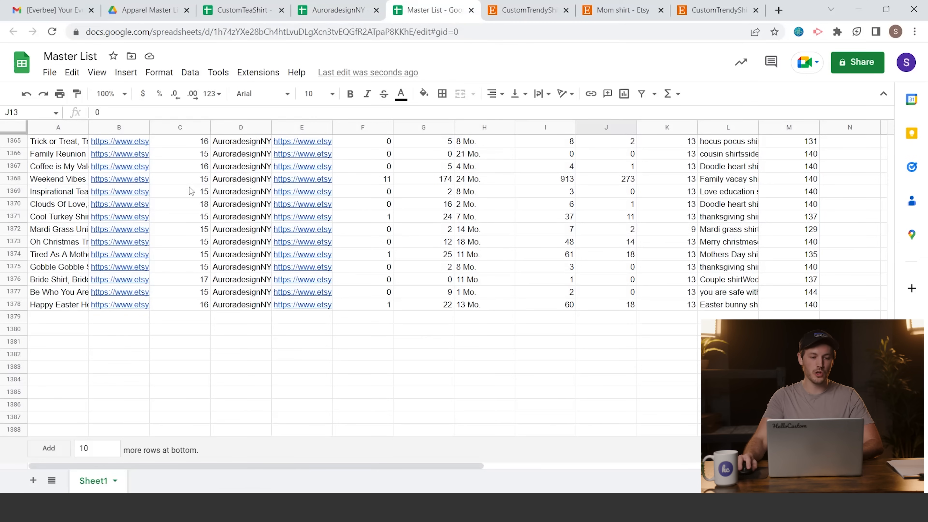
click(60, 319)
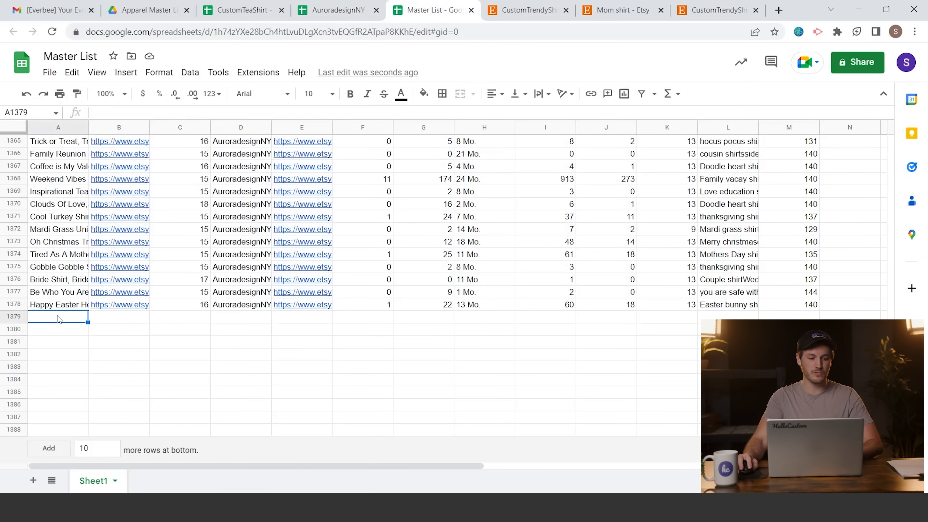
key(ctrl+v)
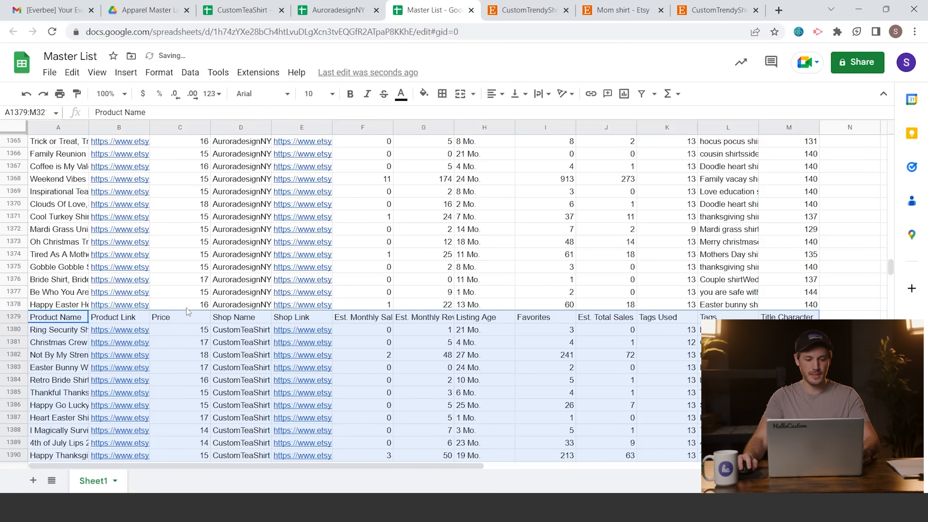
click(187, 294)
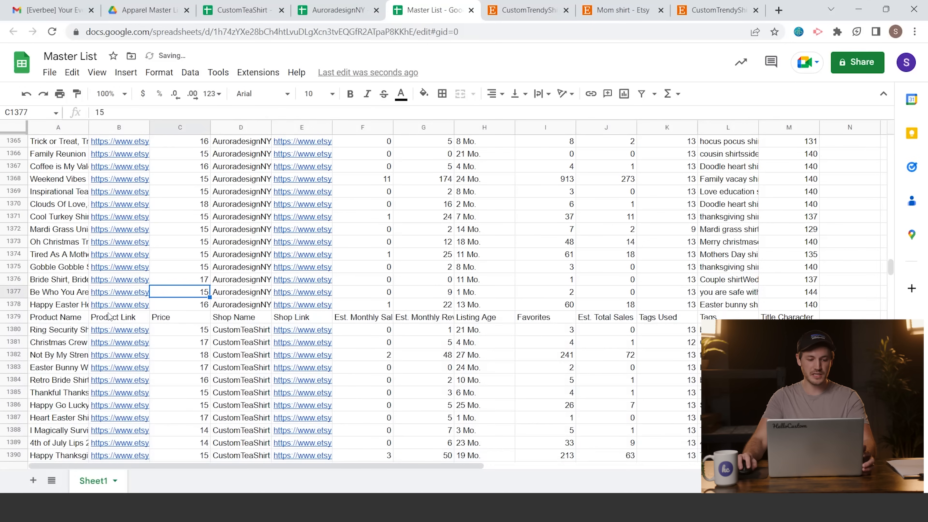
Step: Delete the repeated header row 1379 and add 10 more rows at the bottom of the Master List
click(8, 318)
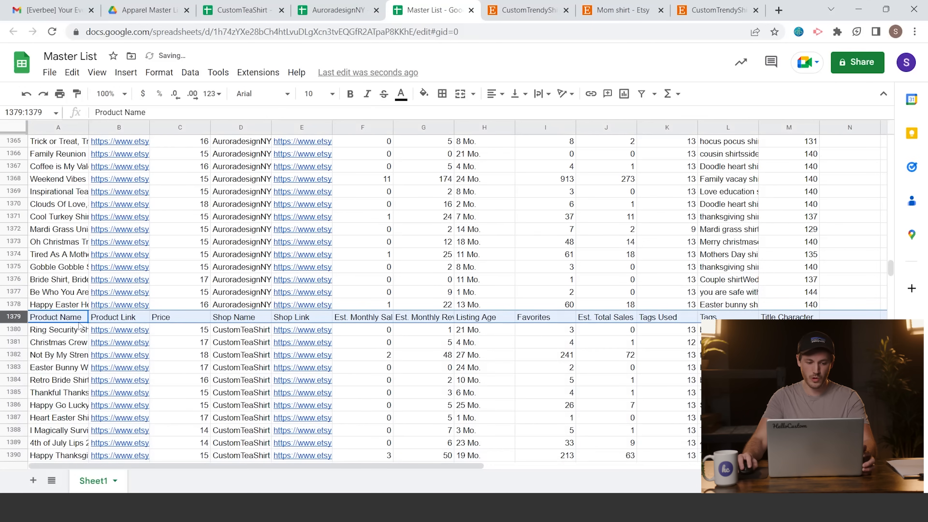
right_click(17, 317)
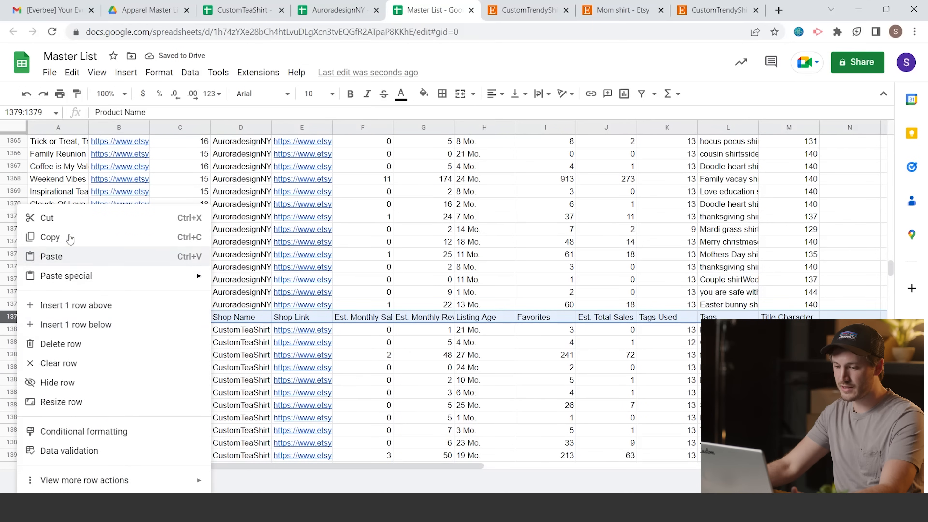
click(76, 345)
click(362, 254)
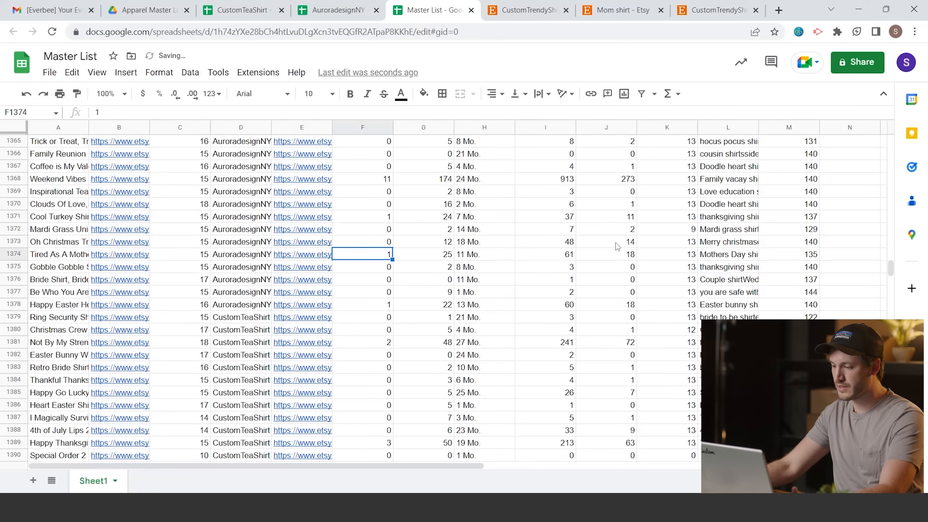
drag(890, 272, 891, 454)
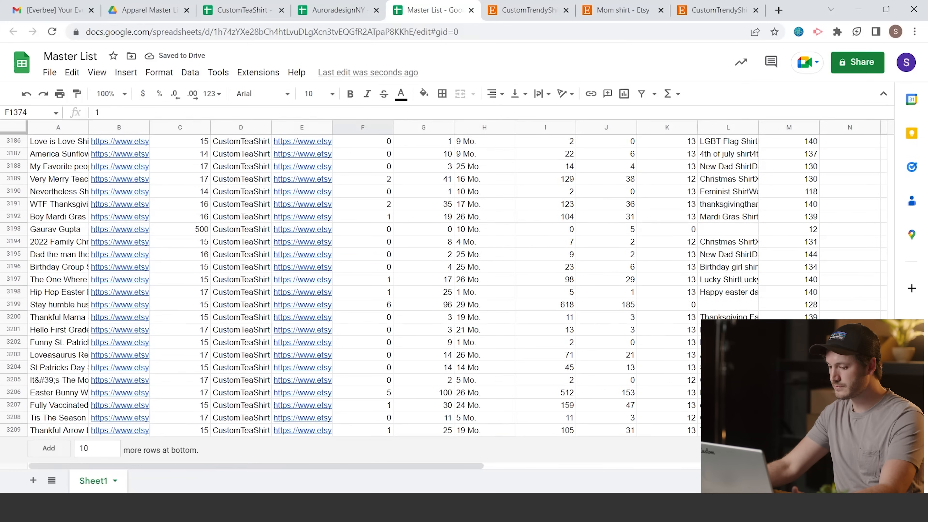
click(49, 452)
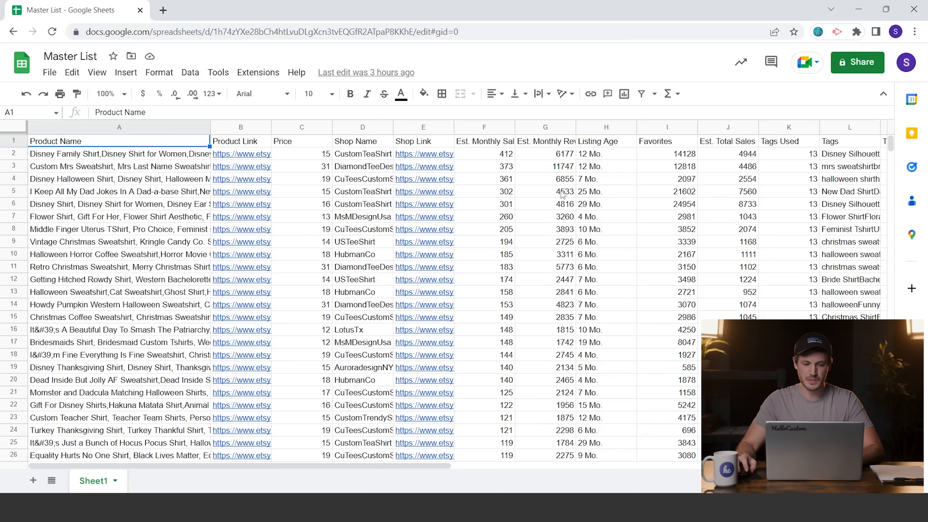
Step: Create a filter over all the data in the completed Master List
key(ctrl+a)
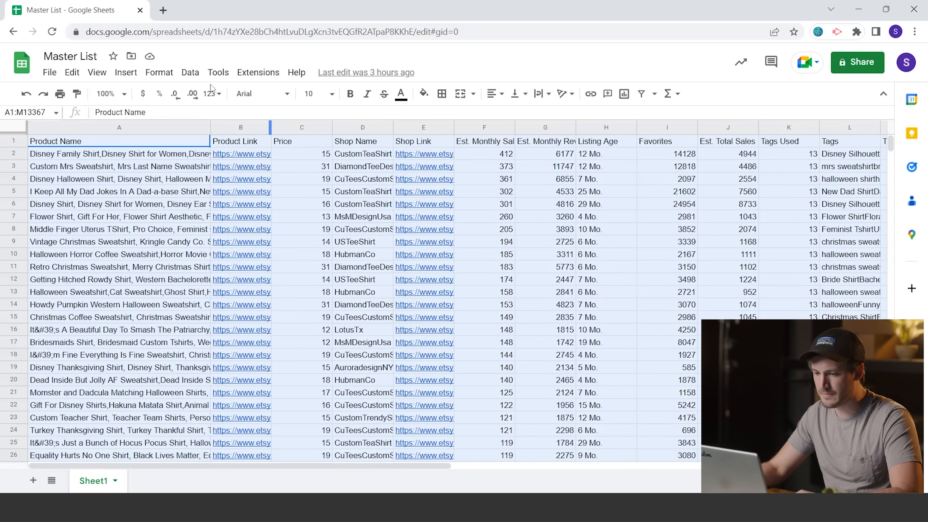
click(191, 73)
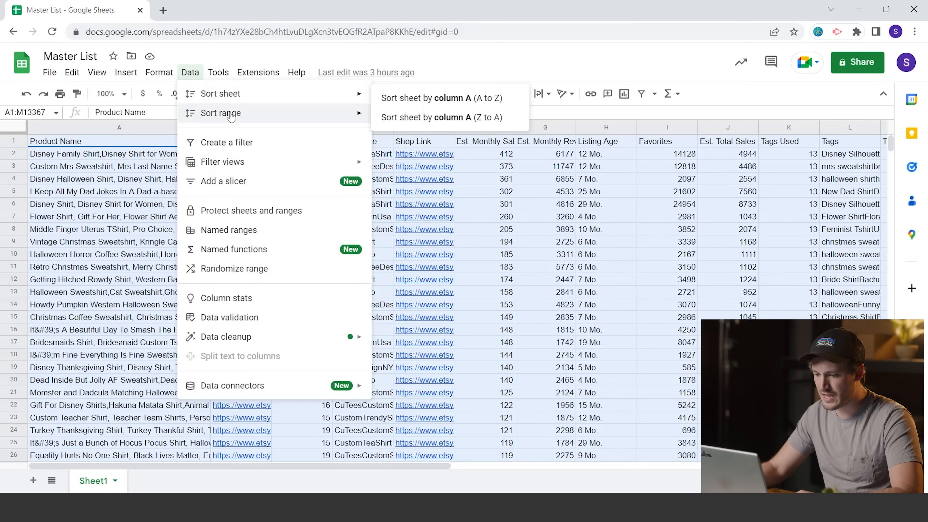
click(247, 146)
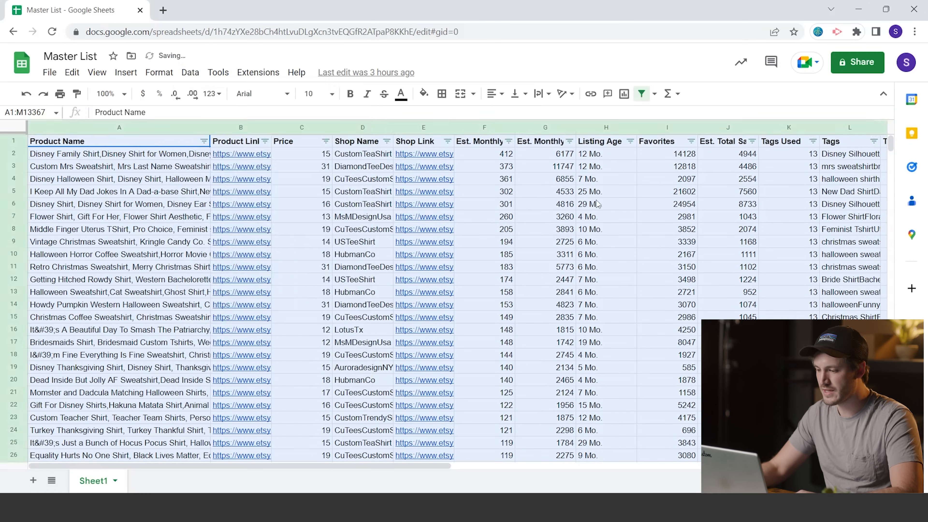
click(597, 204)
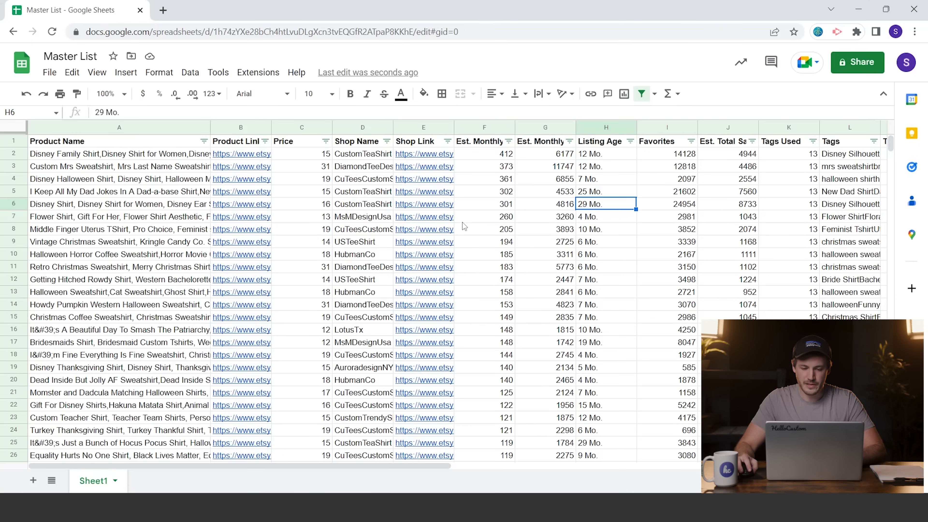
Step: Sort the Master List by the Est. Monthly Sales column in descending order (Z to A) with its filter
click(484, 127)
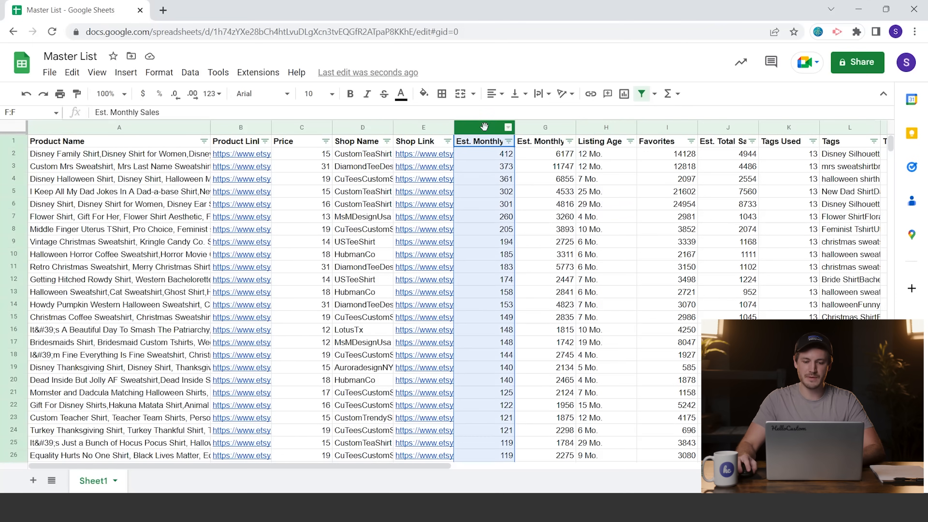
click(492, 148)
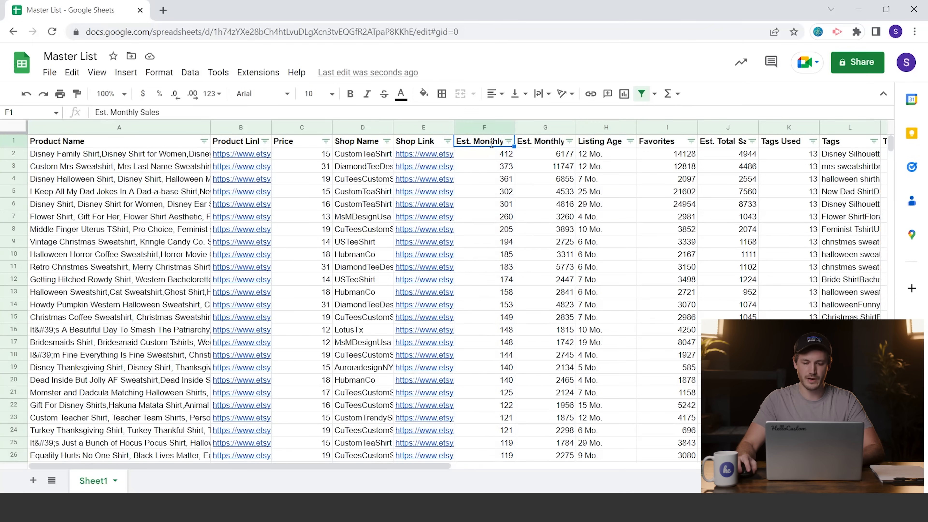
click(547, 156)
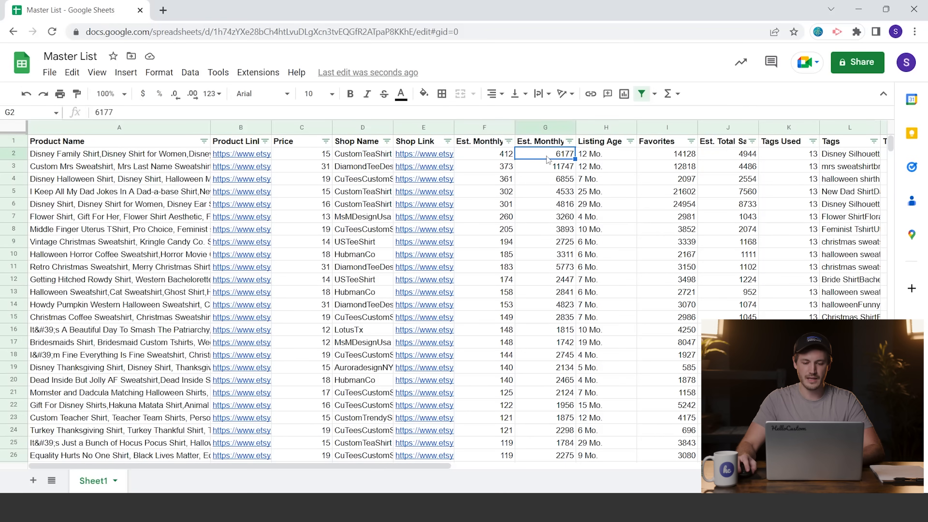
click(508, 141)
click(430, 186)
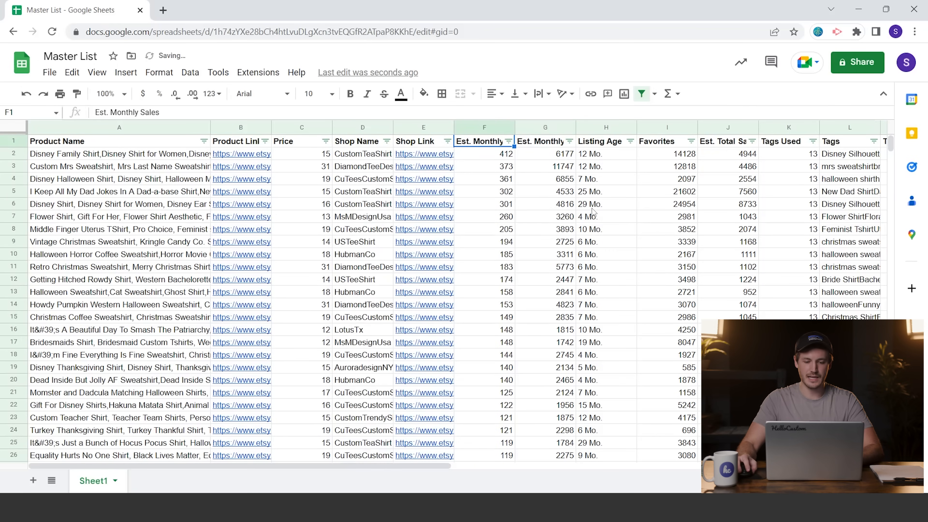